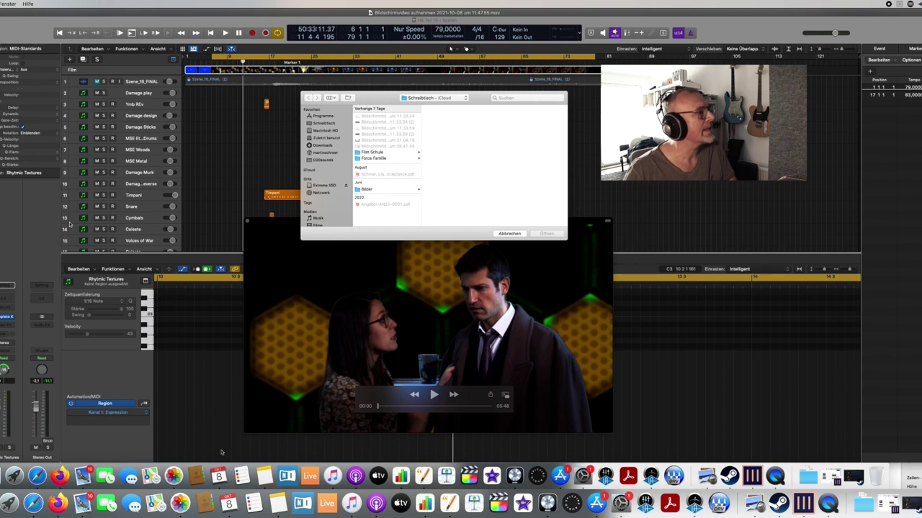
- Switch to the H6 Teil 16 project, set the cycle range to bars 6 to 68, and unsolo Chor and Chor 2
{"action": "key", "text": "super+Tab"}
{"action": "key", "text": "super+Tab"}
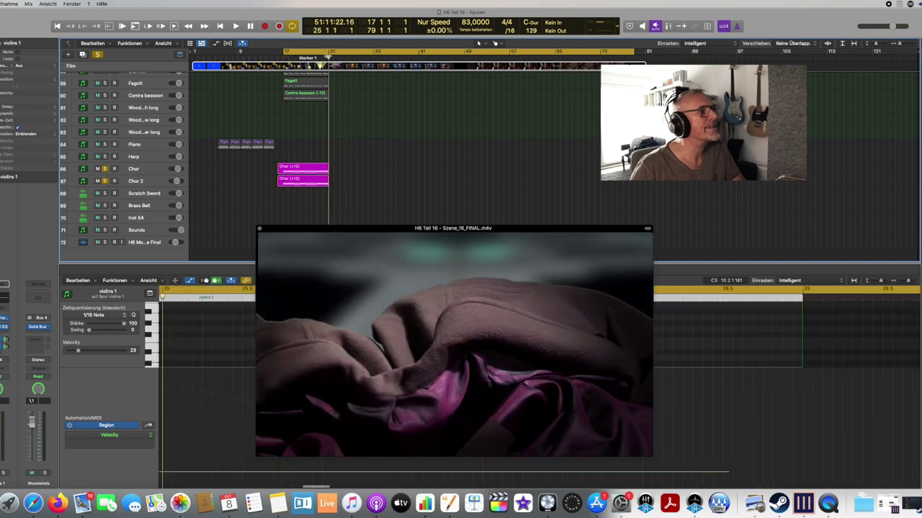
{"action": "left_click_drag", "start_coordinate": [296, 52], "coordinate": [233, 52]}
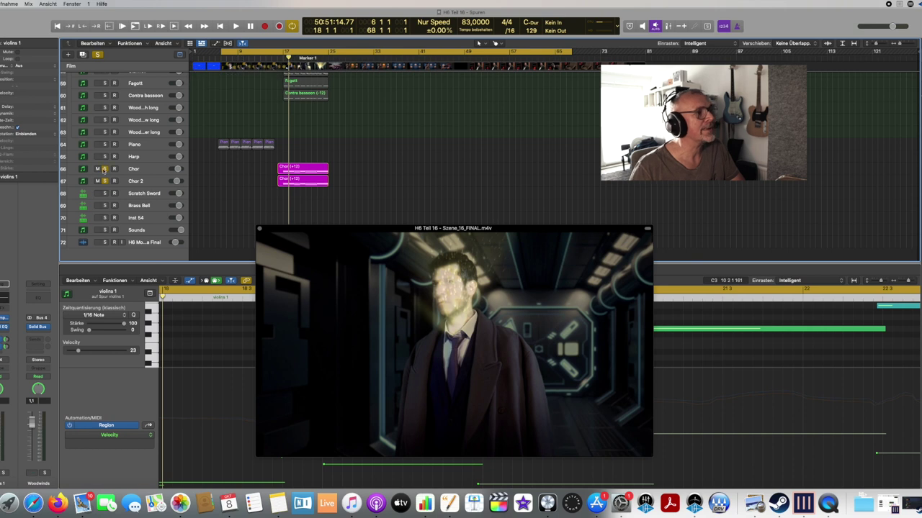
{"action": "left_click_drag", "start_coordinate": [104, 169], "coordinate": [105, 182]}
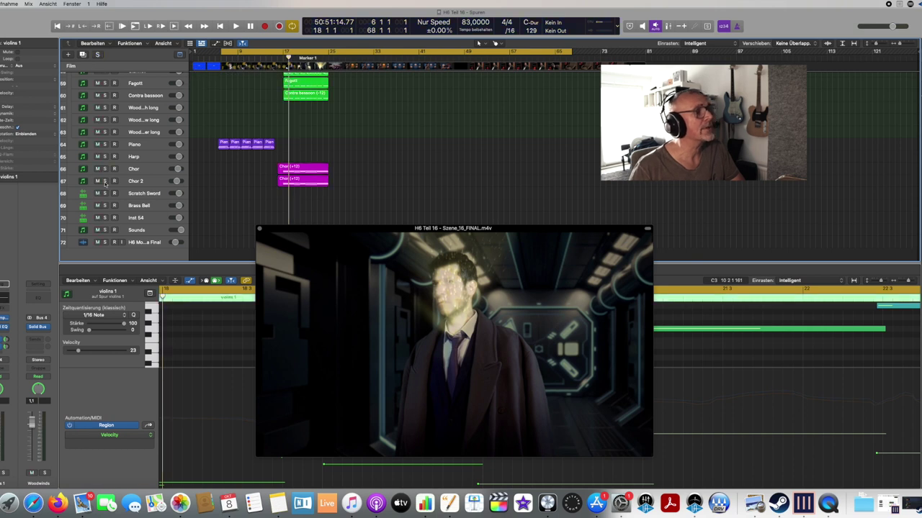
- Audition the Piano track in solo from bar 6, and turn its solo off
{"action": "left_click", "coordinate": [105, 145]}
{"action": "key", "text": "space"}
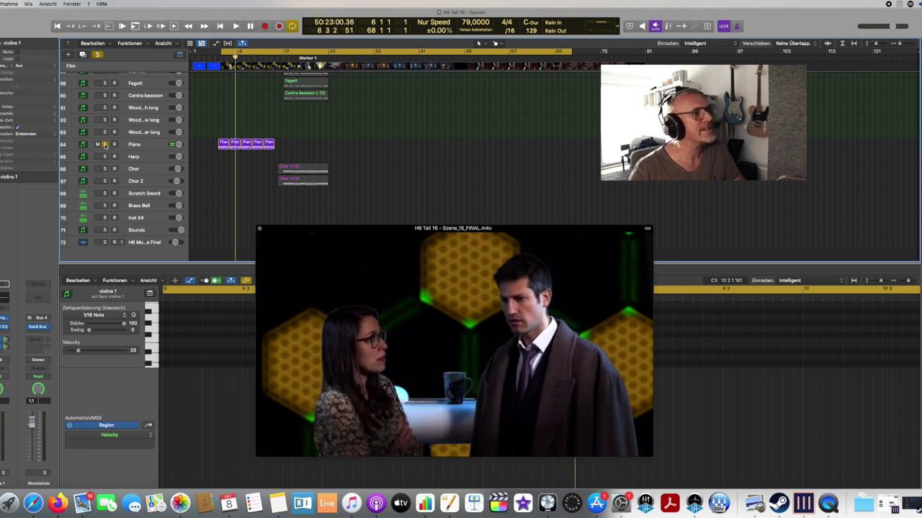
{"action": "left_click", "coordinate": [105, 145]}
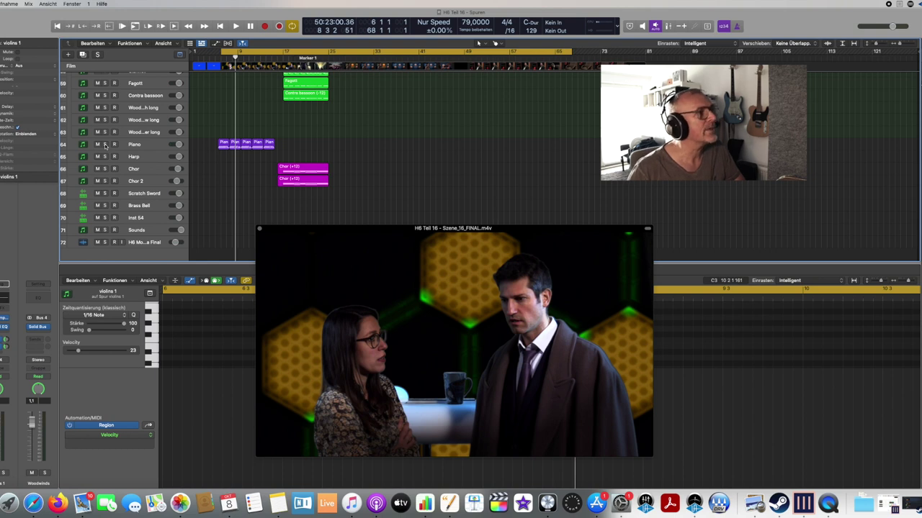
- Audition the Cello solo track in solo, then unsolo it and play the full arrangement from bar 6
{"action": "scroll", "coordinate": [105, 145], "scroll_direction": "up", "scroll_amount": 10}
{"action": "scroll", "coordinate": [105, 145], "scroll_direction": "up", "scroll_amount": 15}
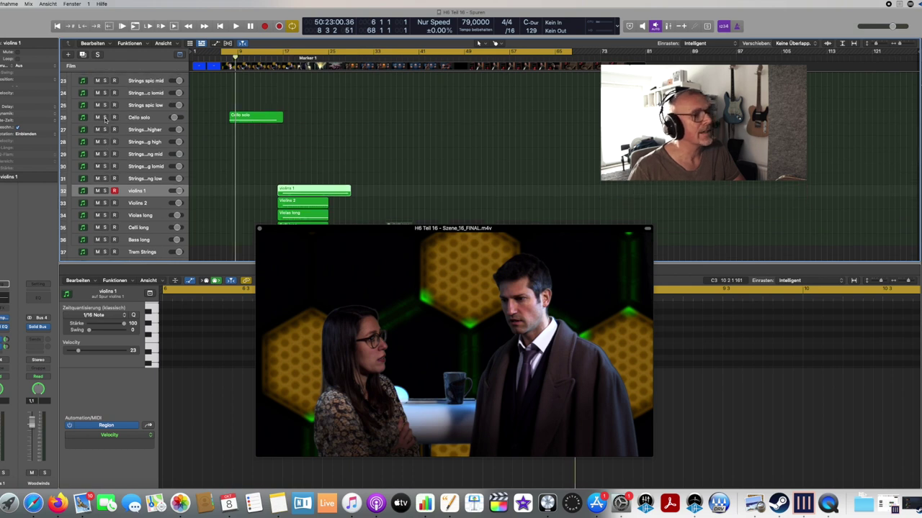
{"action": "left_click", "coordinate": [104, 118]}
{"action": "key", "text": "space"}
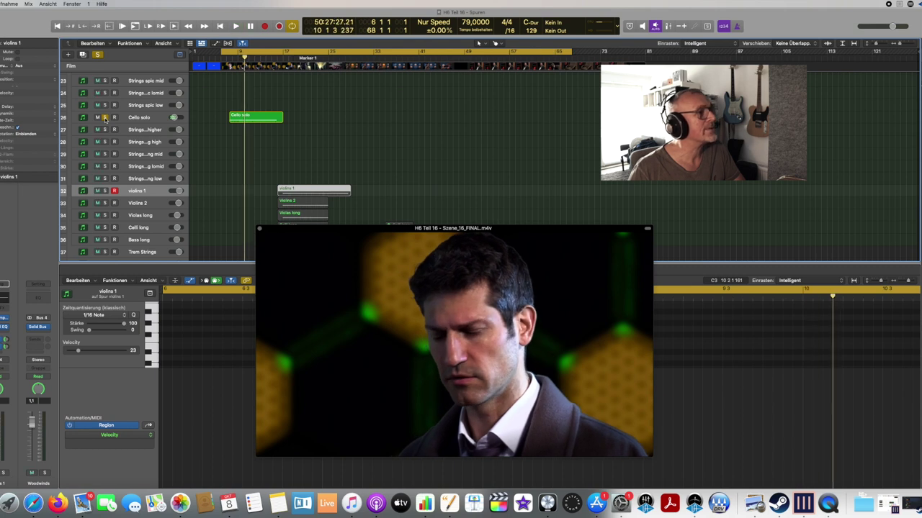
{"action": "left_click", "coordinate": [105, 118]}
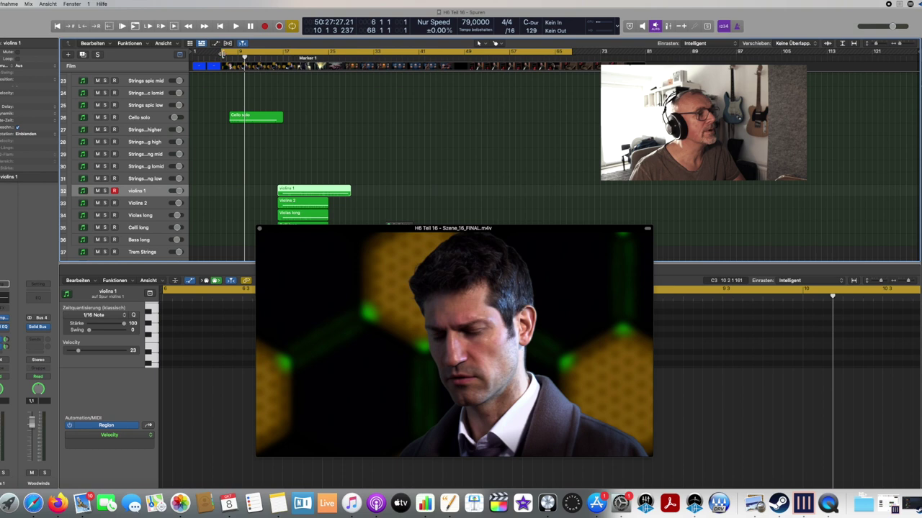
{"action": "key", "text": "space"}
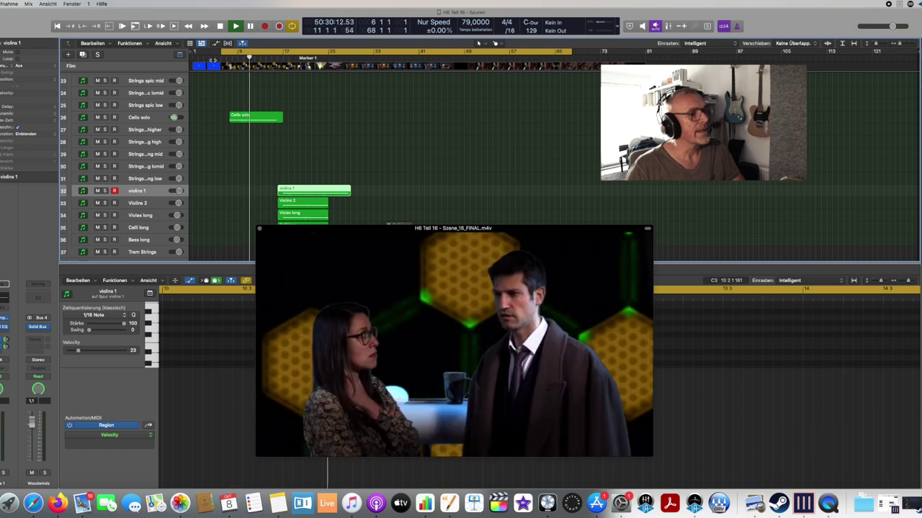
{"action": "key", "text": "space"}
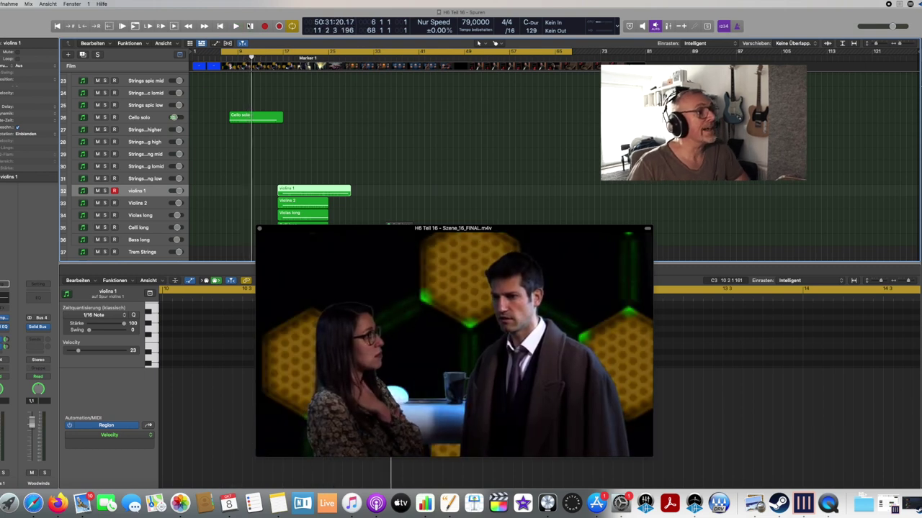
- Move the cycle range to bars 17 to 79 and play the full arrangement of that section
{"action": "left_click_drag", "start_coordinate": [276, 54], "coordinate": [333, 54]}
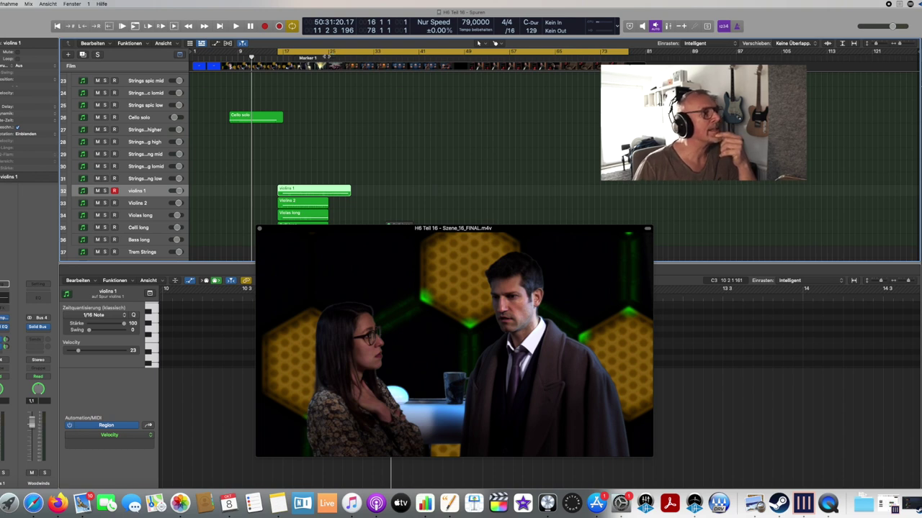
{"action": "left_click_drag", "start_coordinate": [308, 51], "coordinate": [312, 52]}
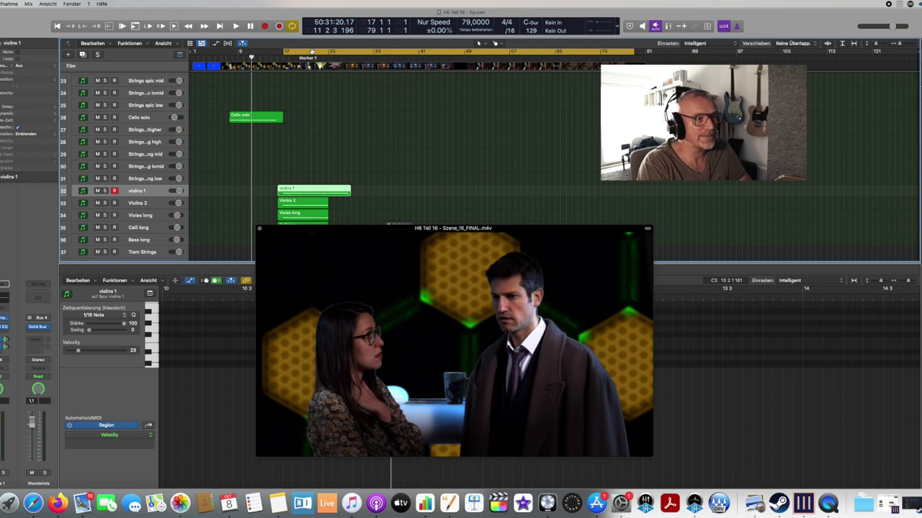
{"action": "key", "text": "space"}
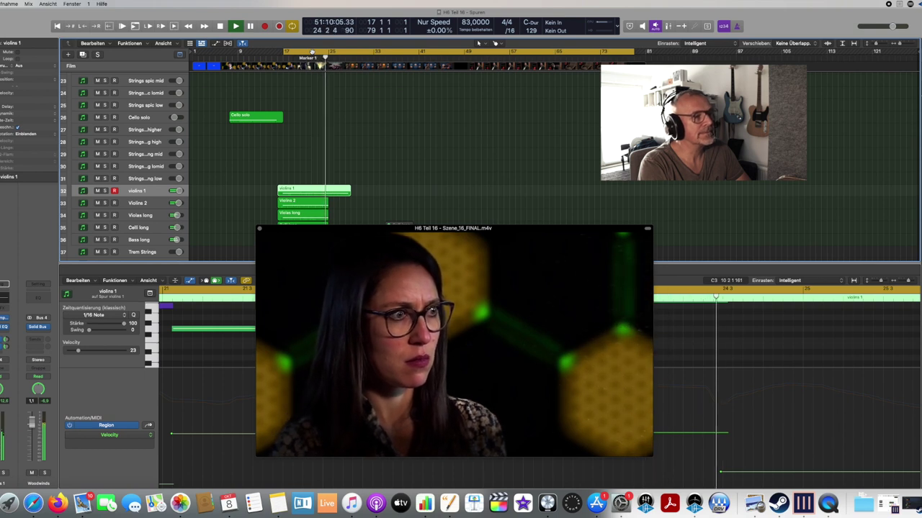
{"action": "key", "text": "space"}
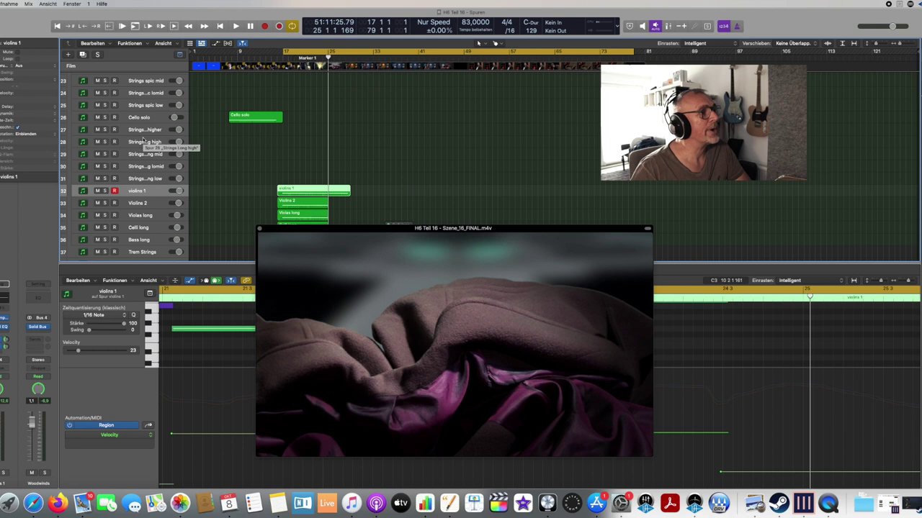
- Solo the Timpani track and play it with the cycle range starting at bar 16
{"action": "scroll", "coordinate": [143, 139], "scroll_direction": "up", "scroll_amount": 10}
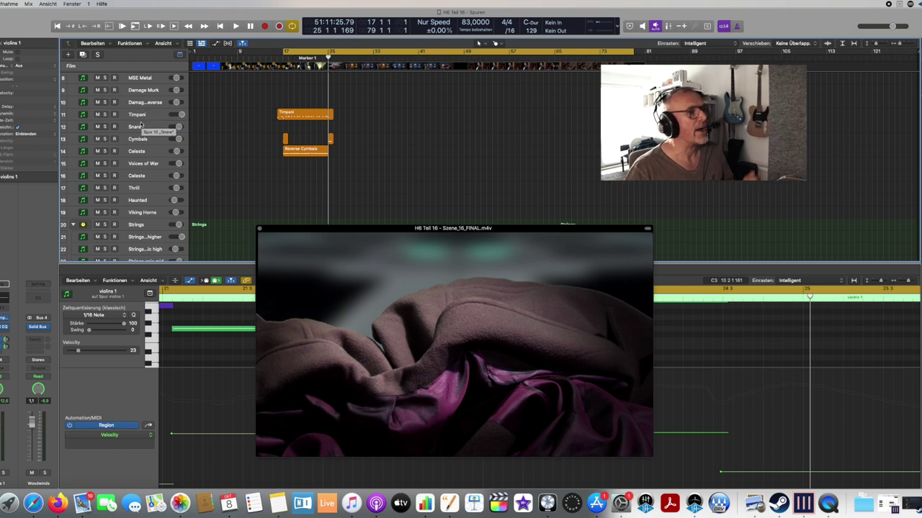
{"action": "left_click", "coordinate": [105, 115]}
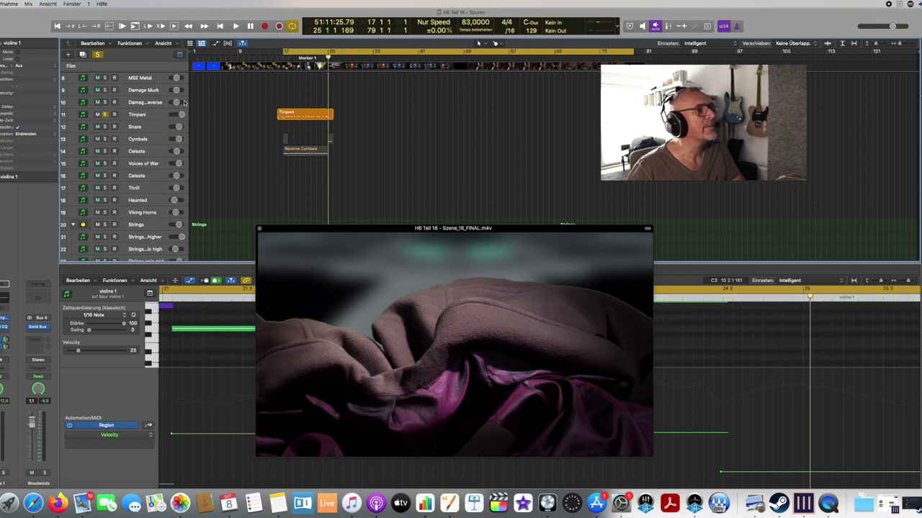
{"action": "left_click_drag", "start_coordinate": [293, 52], "coordinate": [287, 53]}
{"action": "key", "text": "space"}
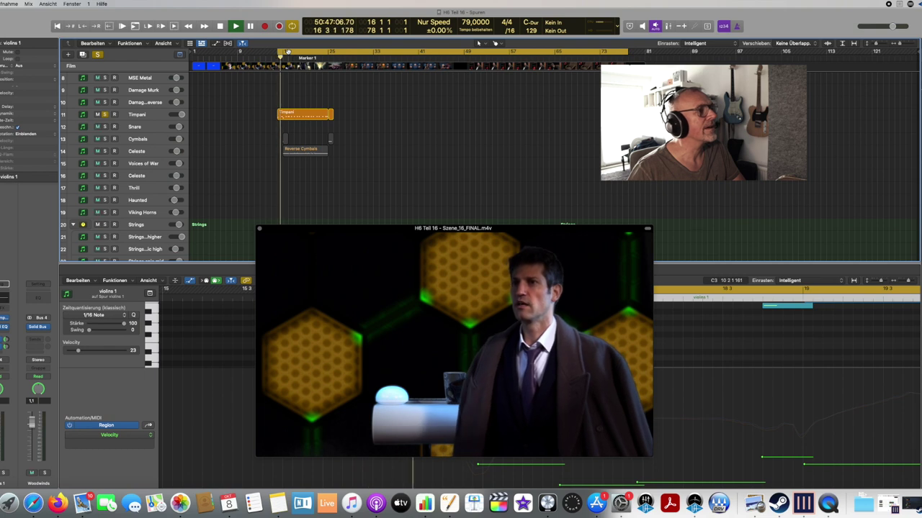
{"action": "key", "text": "space"}
{"action": "scroll", "coordinate": [108, 117], "scroll_direction": "down", "scroll_amount": 1}
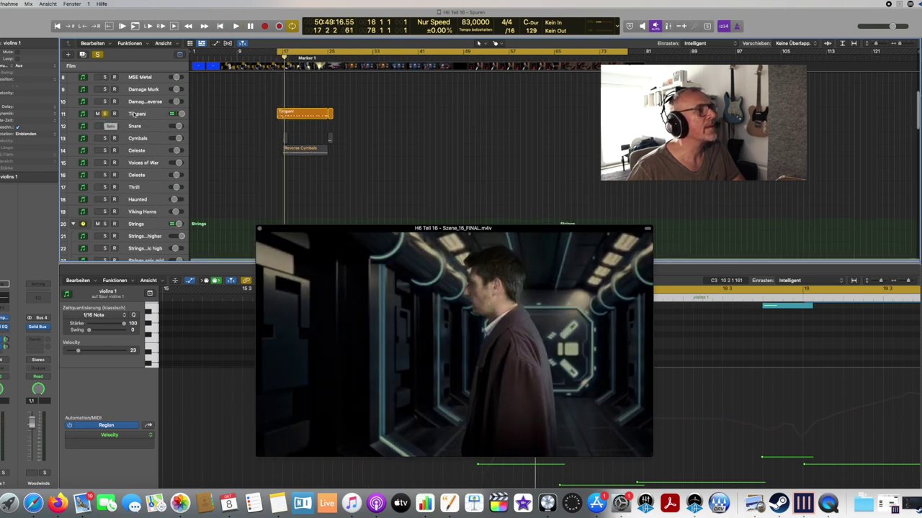
- Set the cycle start to bar 17, play the soloed Timpani from there, and clear the solo
{"action": "left_click", "coordinate": [302, 54]}
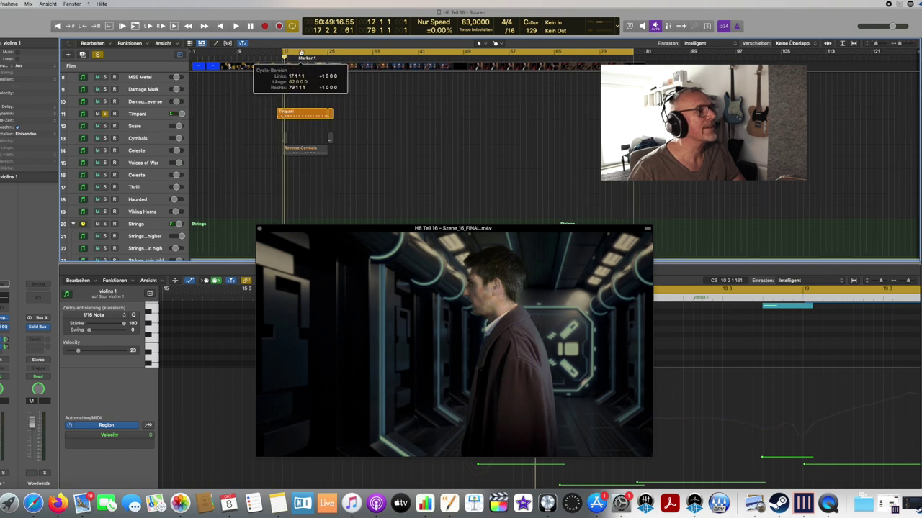
{"action": "key", "text": "space"}
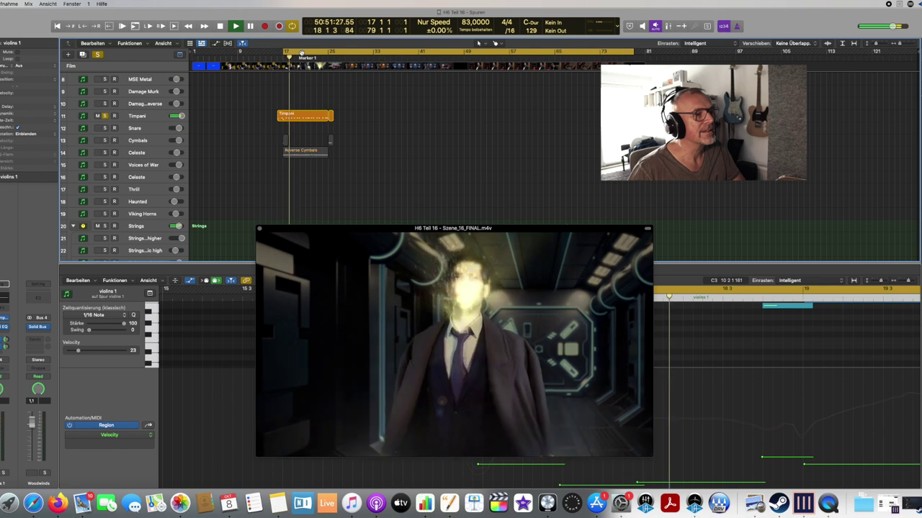
{"action": "key", "text": "space"}
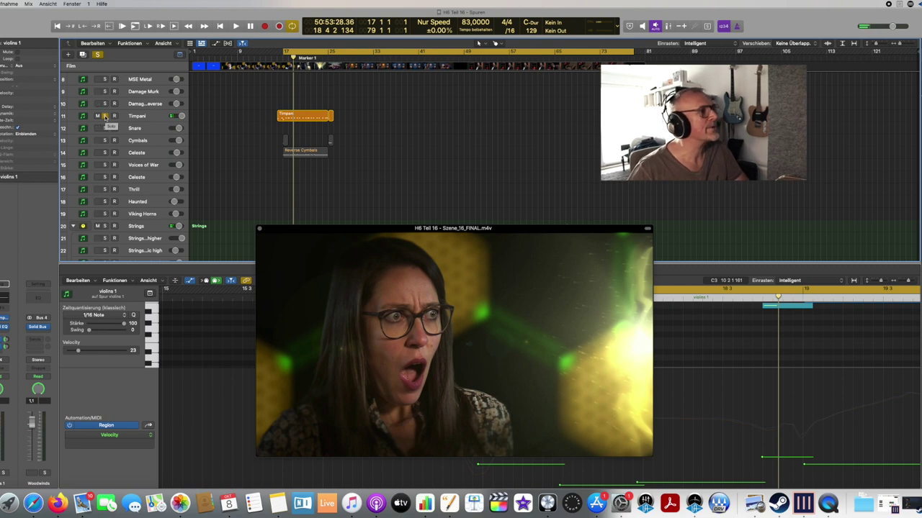
{"action": "key", "text": "super+a"}
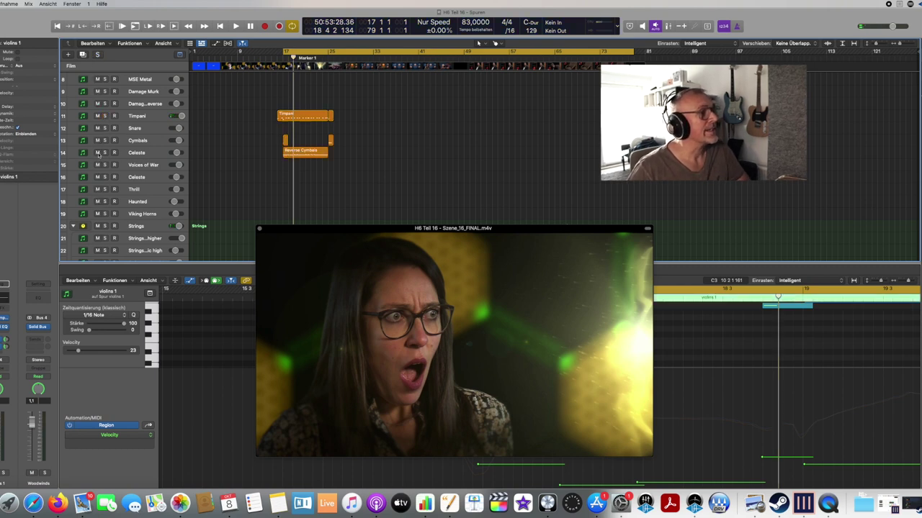
- Audition the Celeste track's Reverse Cymbals region in solo, and turn the solo off
{"action": "left_click", "coordinate": [104, 152]}
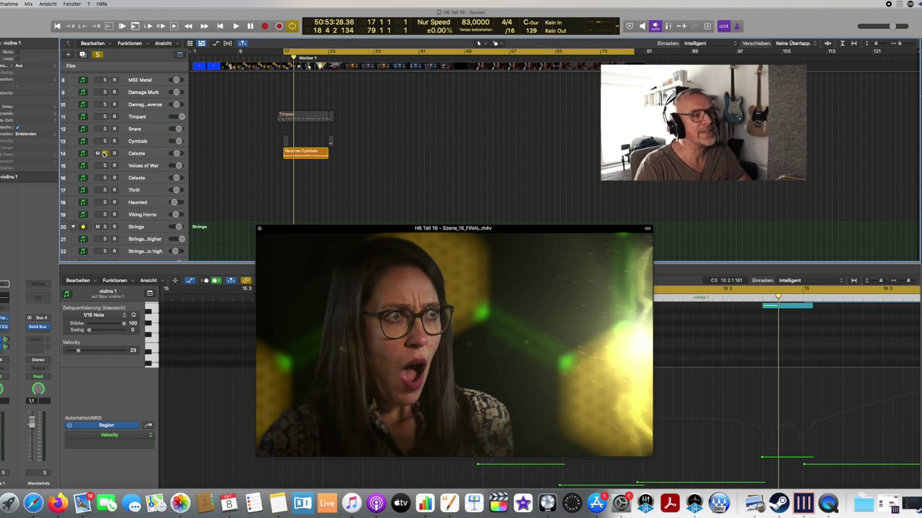
{"action": "key", "text": "space"}
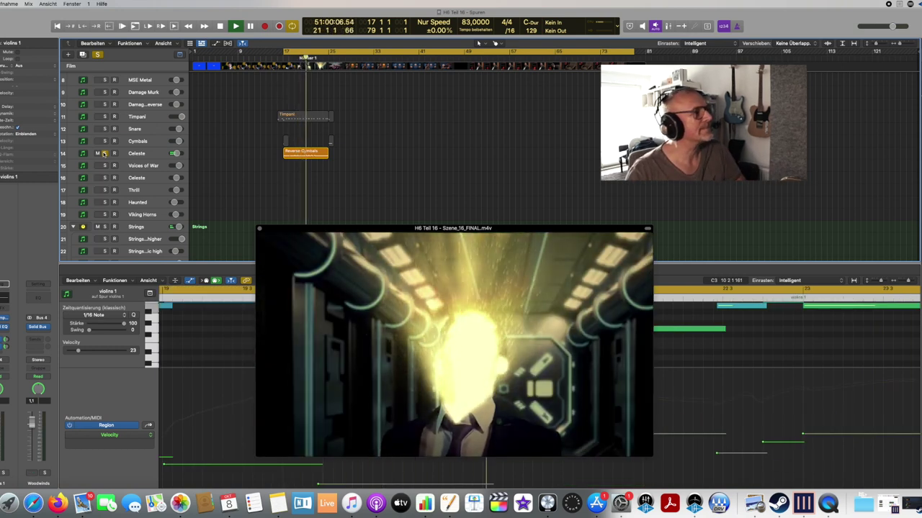
{"action": "left_click", "coordinate": [104, 153]}
{"action": "key", "text": "space"}
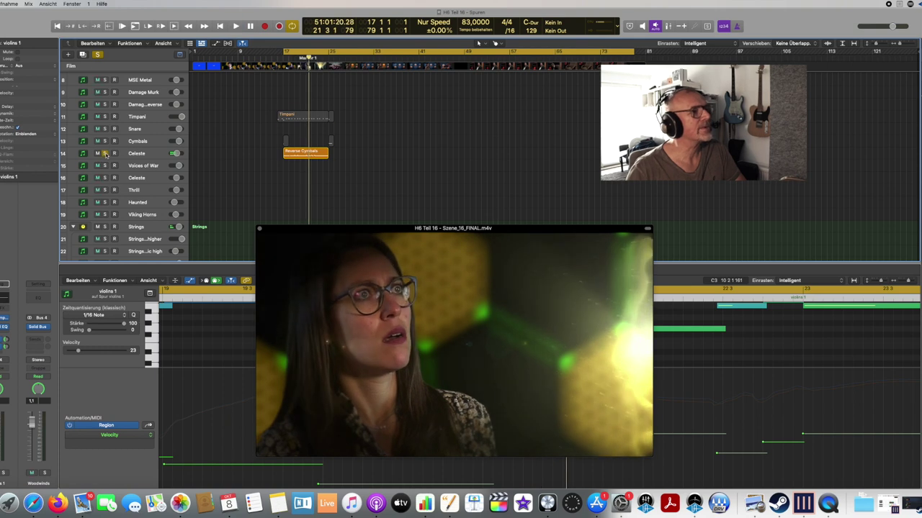
- Solo the five string tracks from violins 1 to Bass long and play them together from bar 17
{"action": "scroll", "coordinate": [106, 155], "scroll_direction": "down", "scroll_amount": 8}
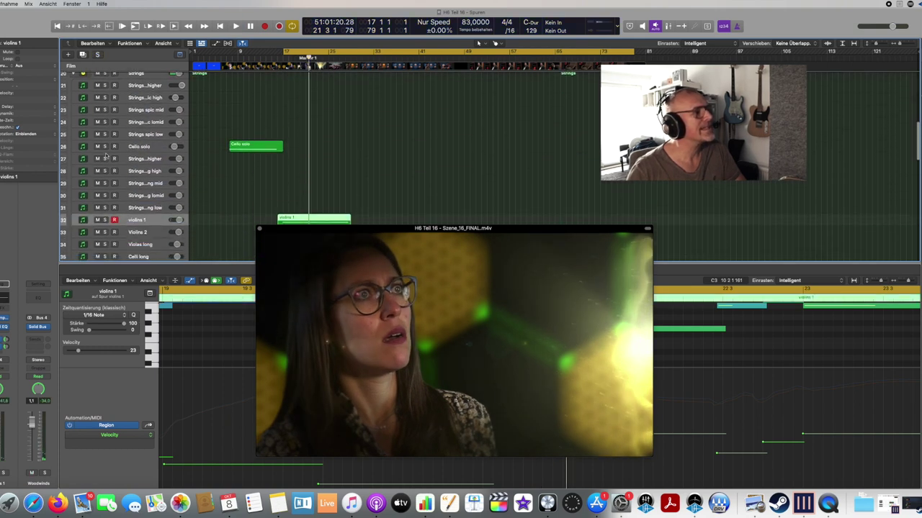
{"action": "scroll", "coordinate": [105, 155], "scroll_direction": "down", "scroll_amount": 3}
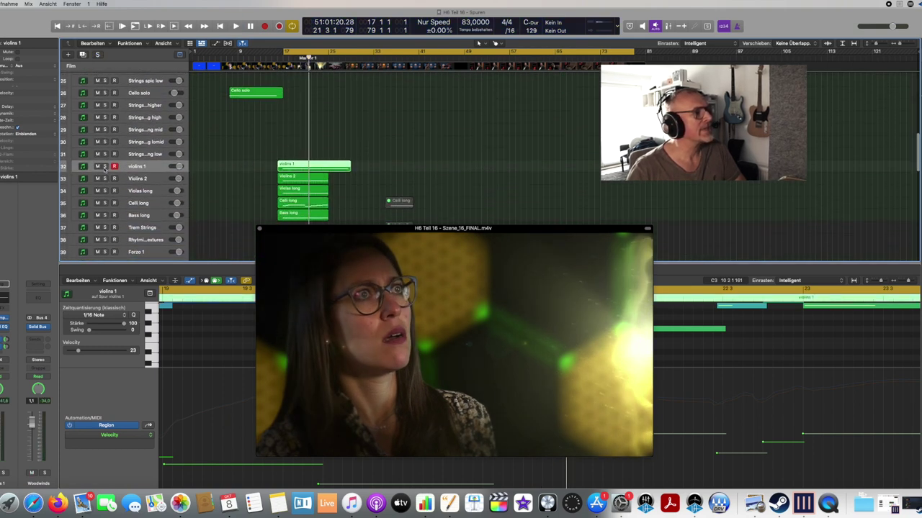
{"action": "left_click_drag", "start_coordinate": [105, 166], "coordinate": [106, 204]}
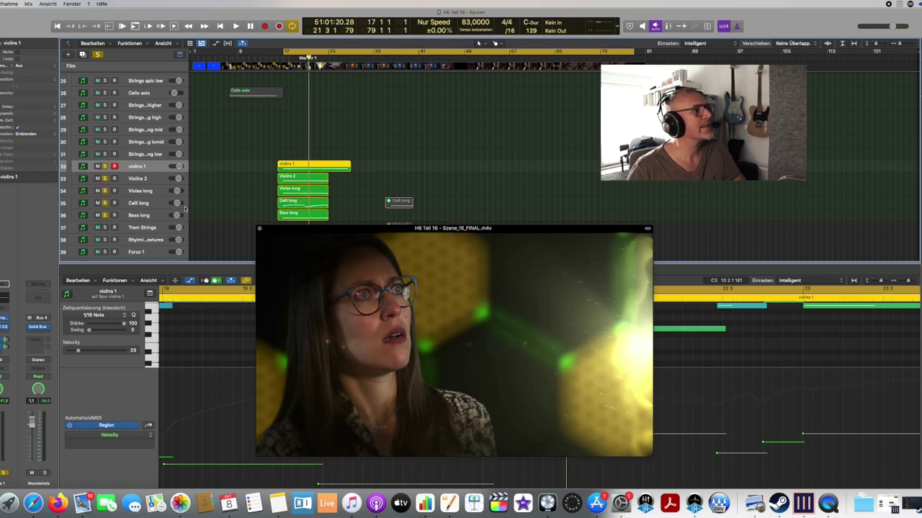
{"action": "left_click", "coordinate": [99, 55]}
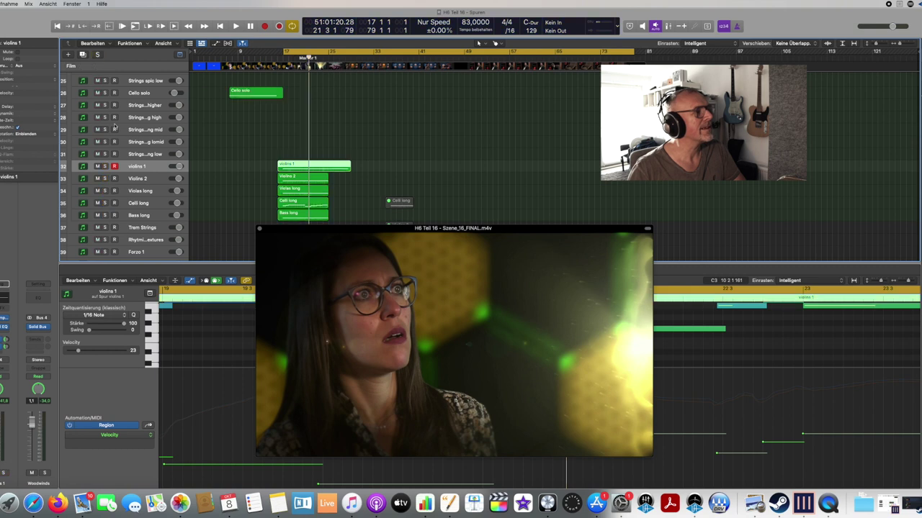
{"action": "left_click_drag", "start_coordinate": [105, 166], "coordinate": [103, 215]}
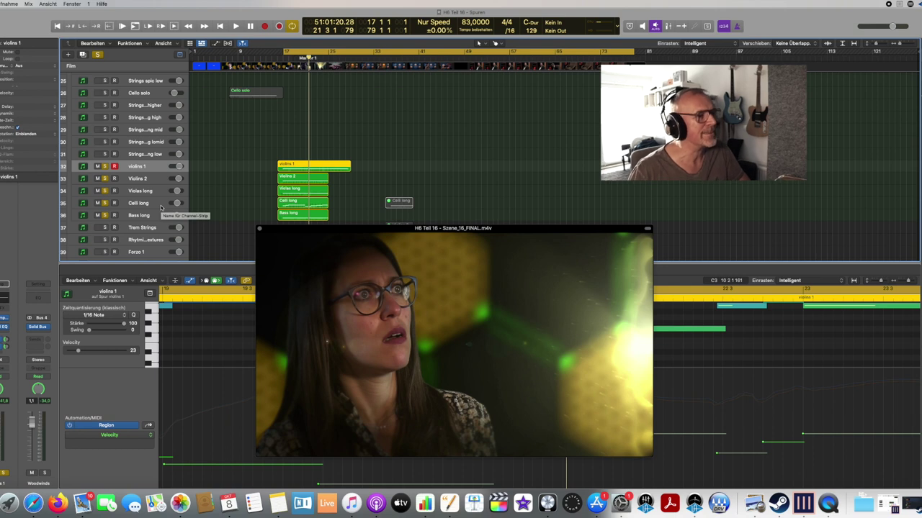
{"action": "key", "text": "space"}
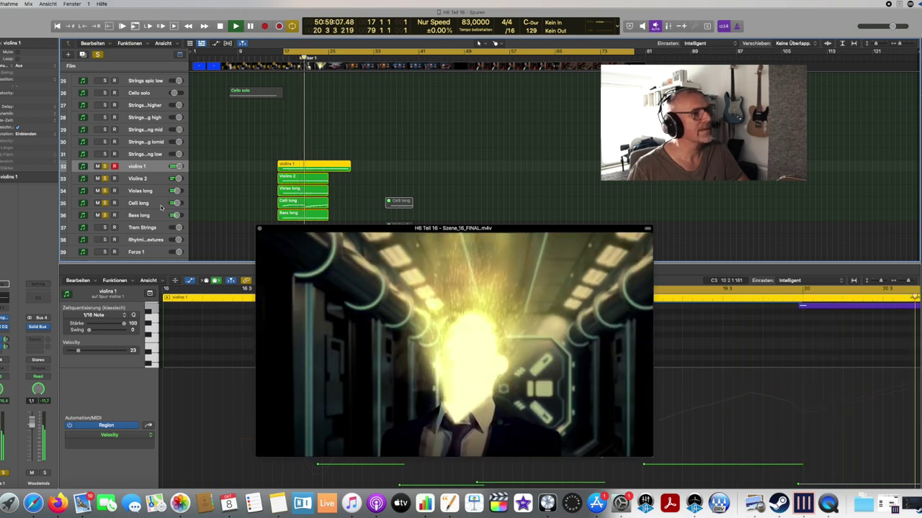
{"action": "key", "text": "space"}
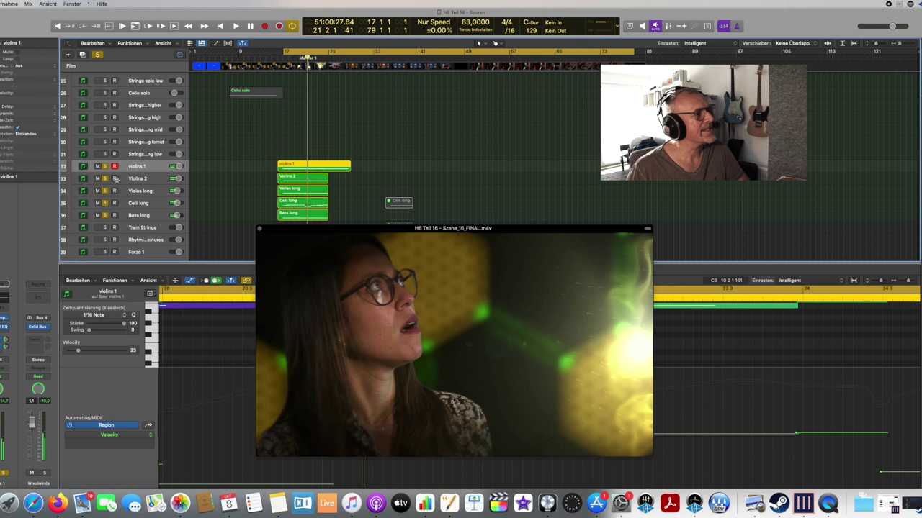
- Unsolo the violins, Violas long and Celli long tracks and audition Bass long alone from bar 17
{"action": "left_click_drag", "start_coordinate": [105, 166], "coordinate": [106, 203]}
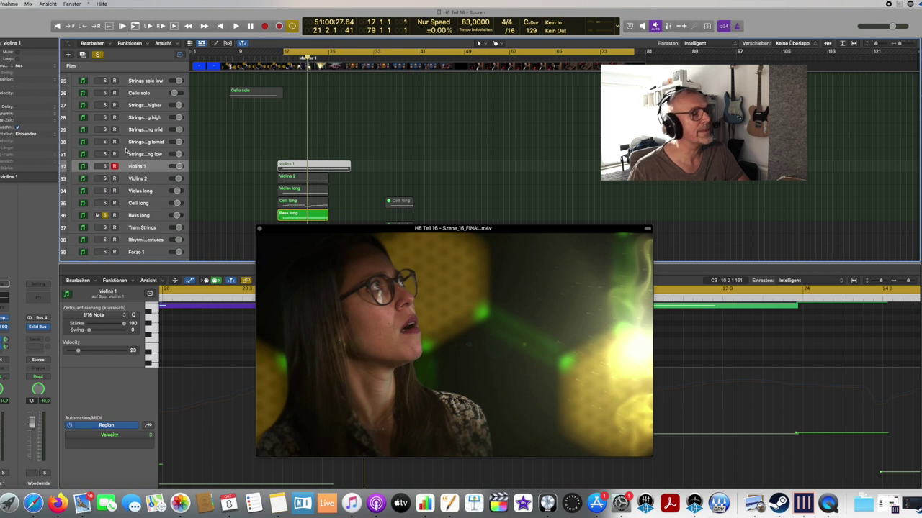
{"action": "key", "text": "space"}
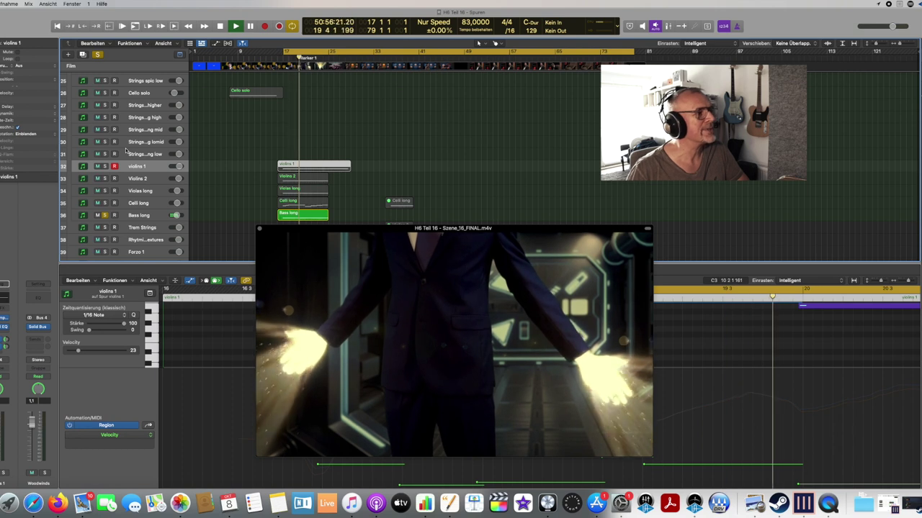
{"action": "key", "text": "space"}
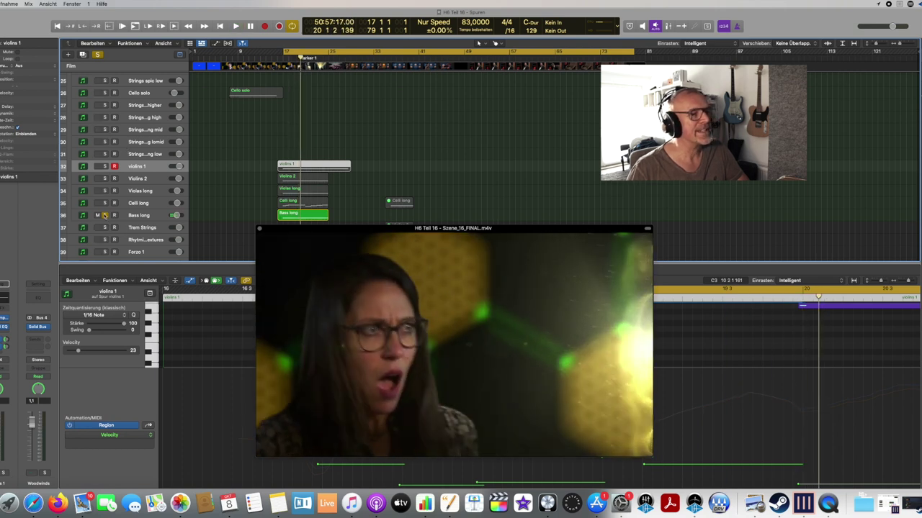
- Clear the Bass long solo and briefly play the full arrangement from bar 17
{"action": "left_click", "coordinate": [105, 215]}
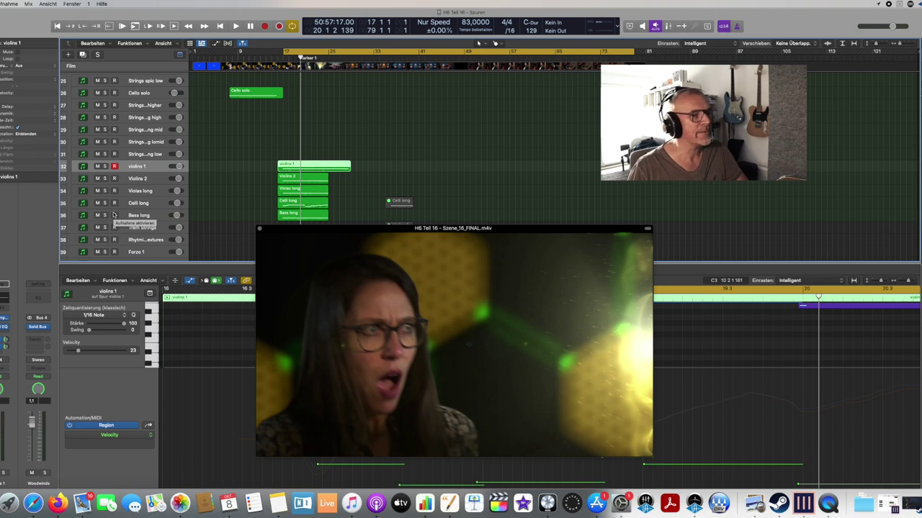
{"action": "key", "text": "space"}
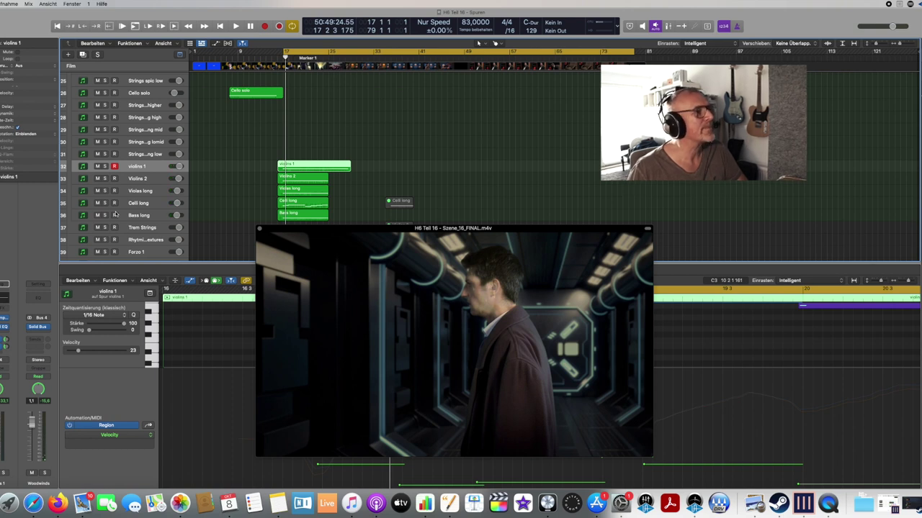
- Solo the BBC trombone, bass trombone and tuba tracks, play them together from bar 17, and clear the solos
{"action": "scroll", "coordinate": [115, 214], "scroll_direction": "down", "scroll_amount": 7}
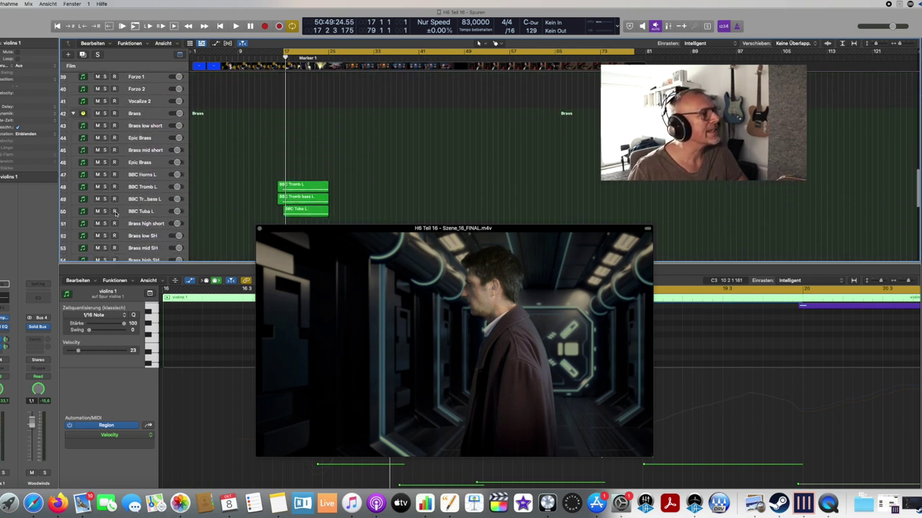
{"action": "scroll", "coordinate": [114, 213], "scroll_direction": "down", "scroll_amount": 1}
{"action": "left_click", "coordinate": [104, 181]}
{"action": "left_click", "coordinate": [104, 193]}
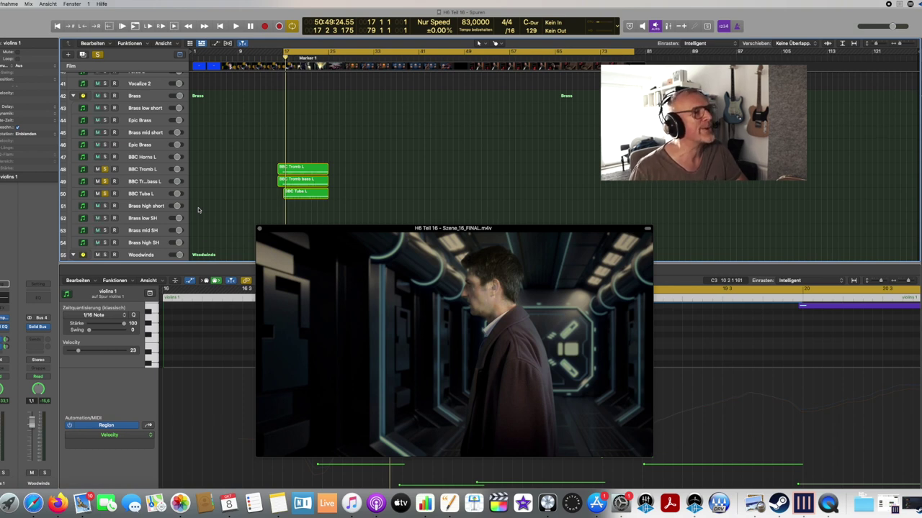
{"action": "key", "text": "space"}
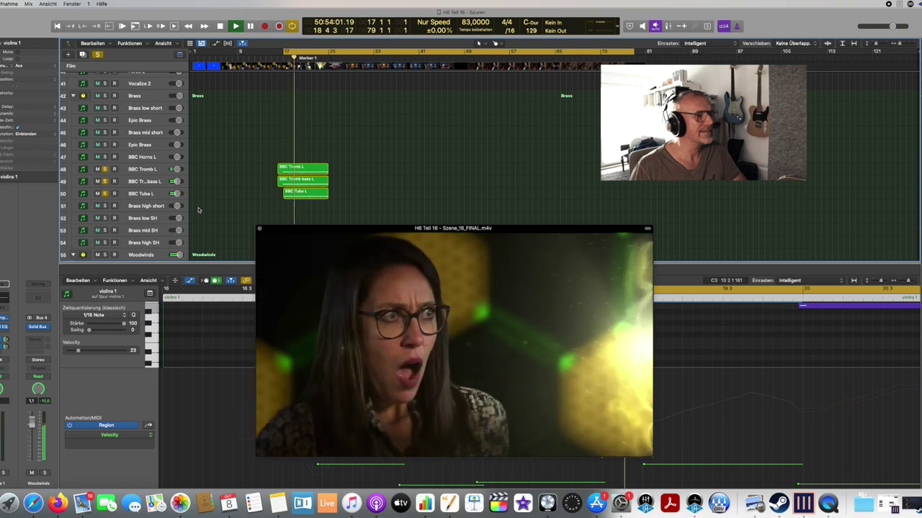
{"action": "key", "text": "space"}
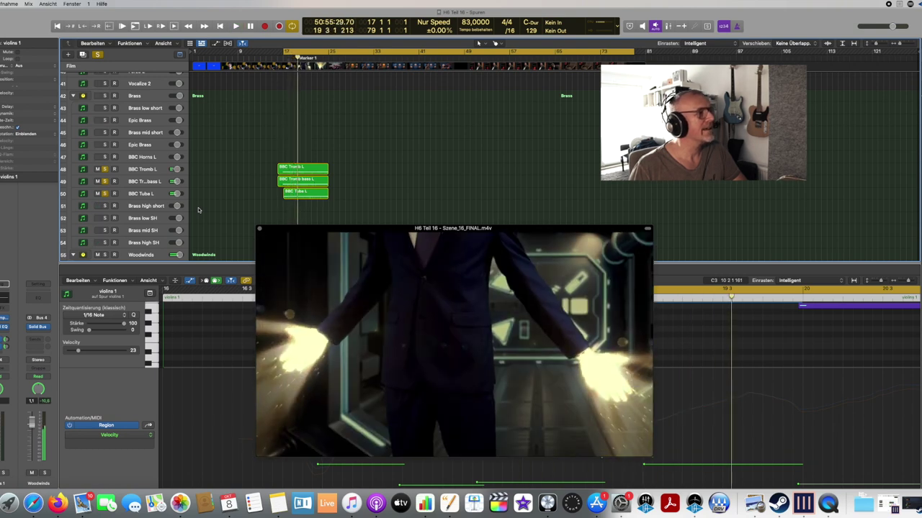
{"action": "left_click", "coordinate": [104, 182]}
- Audition the five woodwind tracks from BBC Flute to Contra bassoon together in solo from bar 17, and clear the solos
{"action": "scroll", "coordinate": [105, 193], "scroll_direction": "down", "scroll_amount": 5}
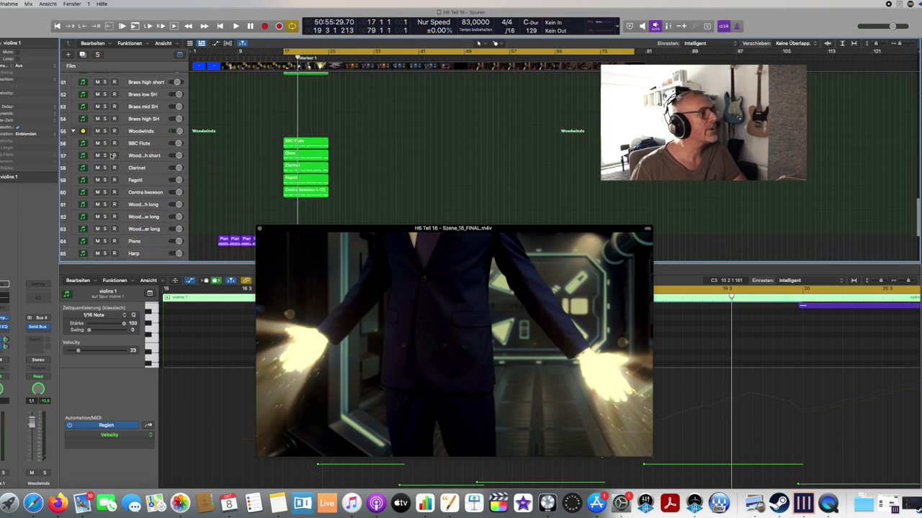
{"action": "left_click_drag", "start_coordinate": [105, 144], "coordinate": [106, 192]}
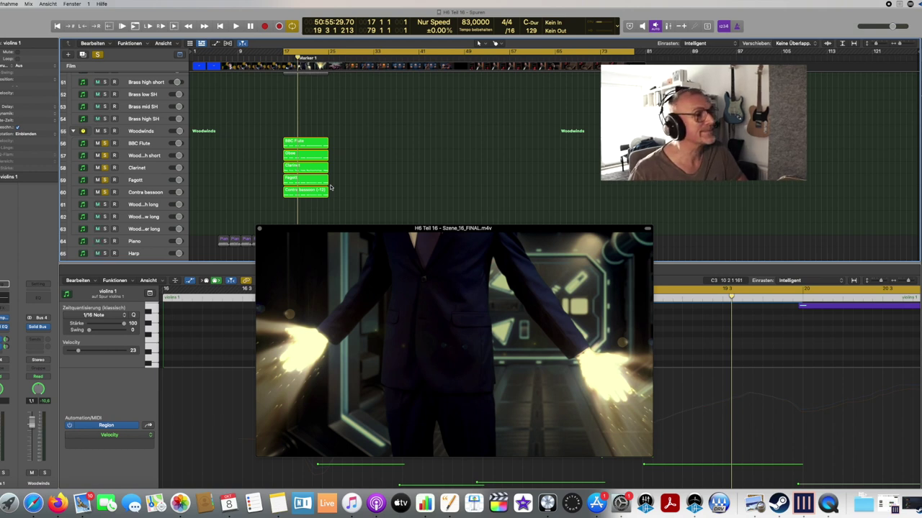
{"action": "key", "text": "space"}
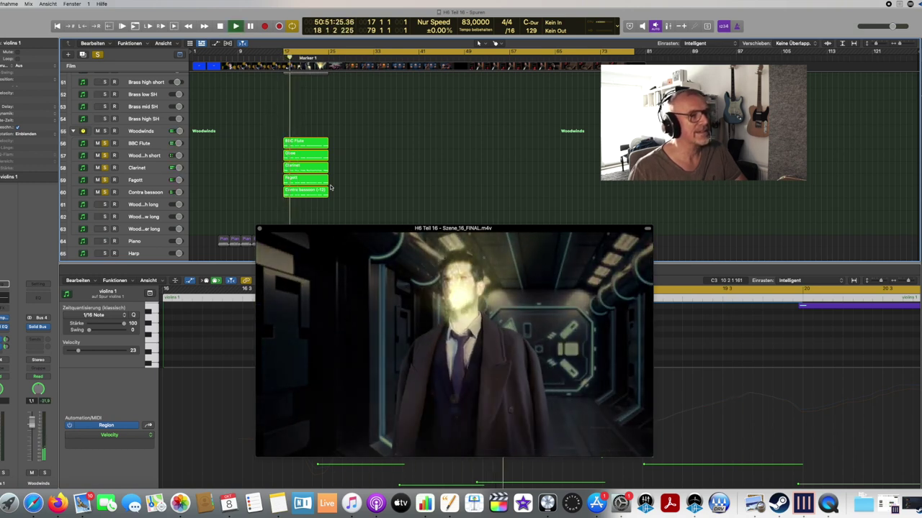
{"action": "key", "text": "space"}
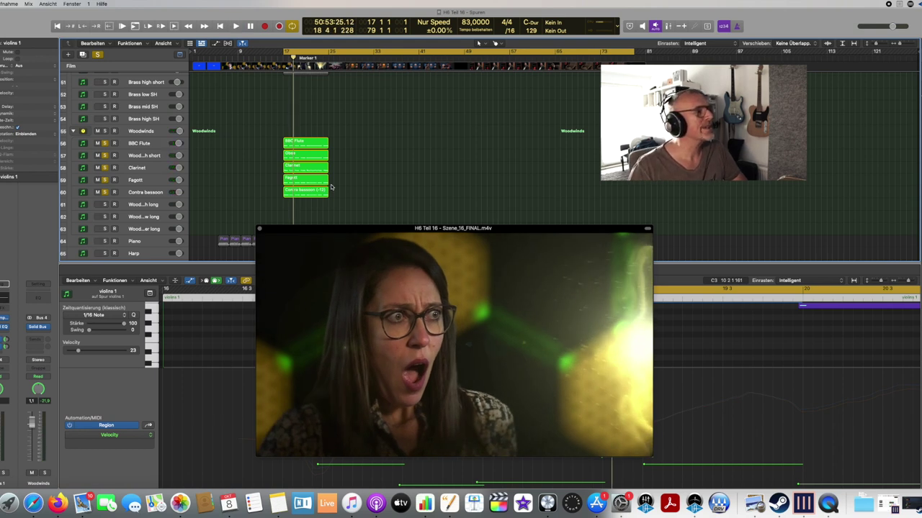
{"action": "left_click_drag", "start_coordinate": [105, 144], "coordinate": [104, 191]}
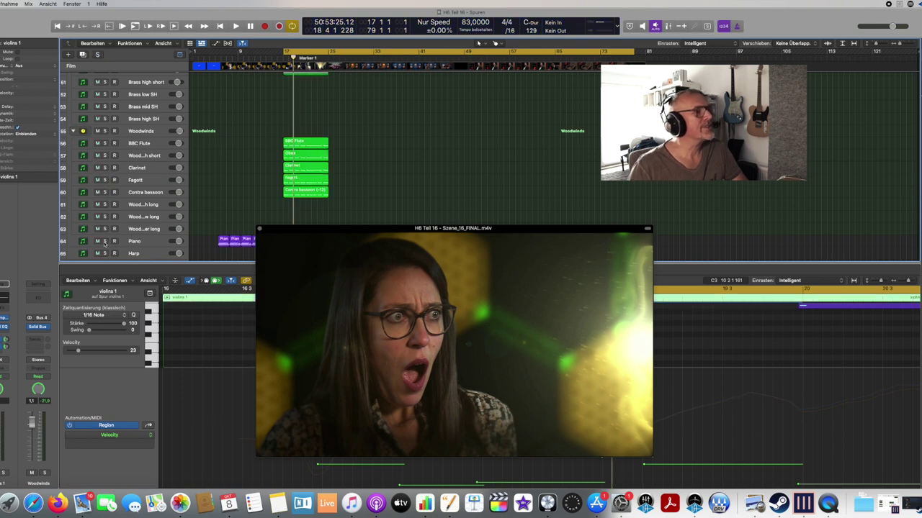
- Audition the Chor and Chor 2 tracks together in solo from bar 17, and turn both solos off
{"action": "scroll", "coordinate": [118, 157], "scroll_direction": "down", "scroll_amount": 6}
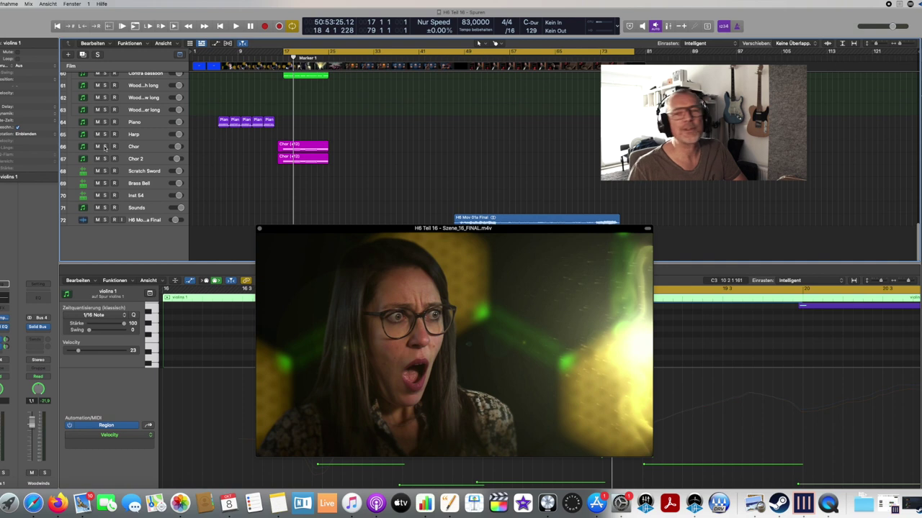
{"action": "left_click_drag", "start_coordinate": [105, 147], "coordinate": [104, 158]}
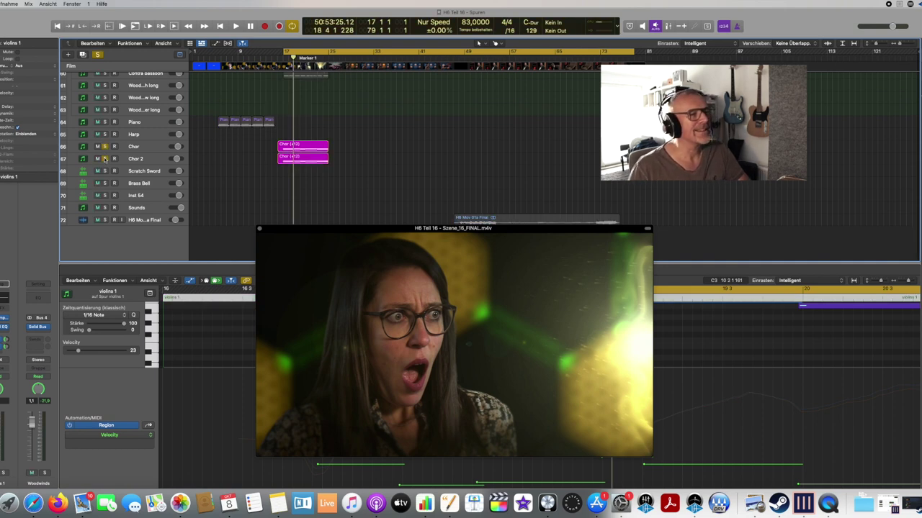
{"action": "key", "text": "space"}
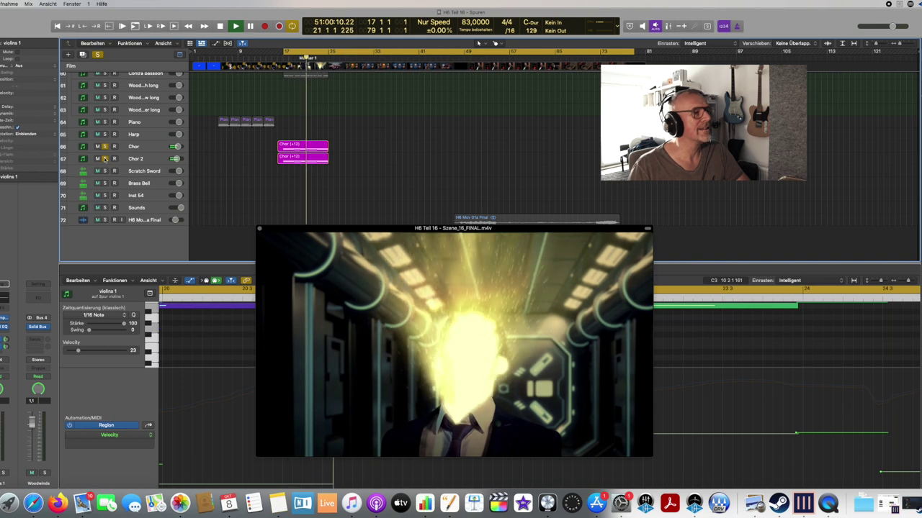
{"action": "left_click", "coordinate": [105, 158]}
{"action": "left_click", "coordinate": [105, 146]}
{"action": "left_click", "coordinate": [104, 158]}
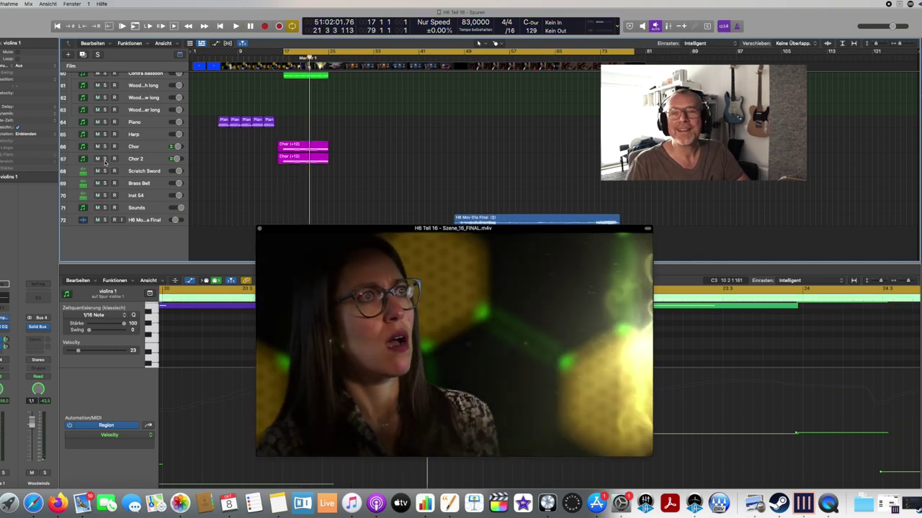
- Play the full arrangement with all tracks against the video from bar 17 to about bar 28
{"action": "key", "text": "space"}
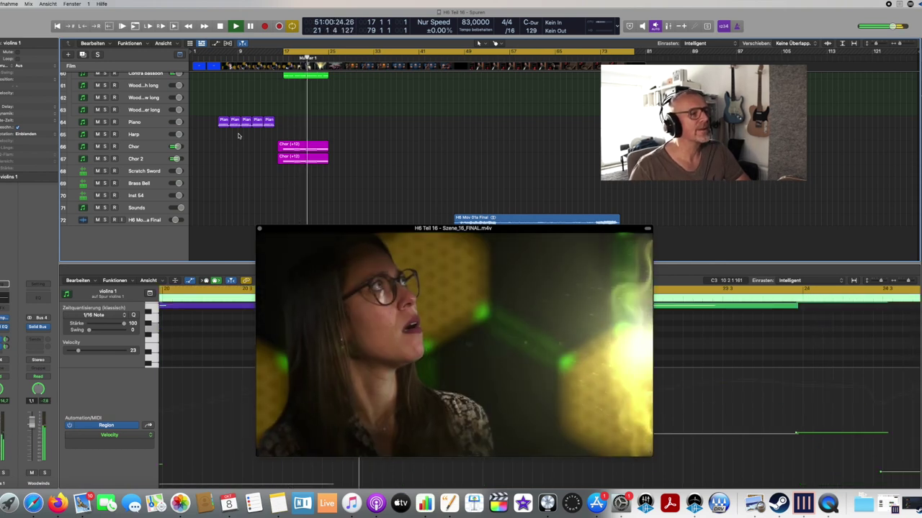
{"action": "scroll", "coordinate": [403, 131], "scroll_direction": "down", "scroll_amount": 1}
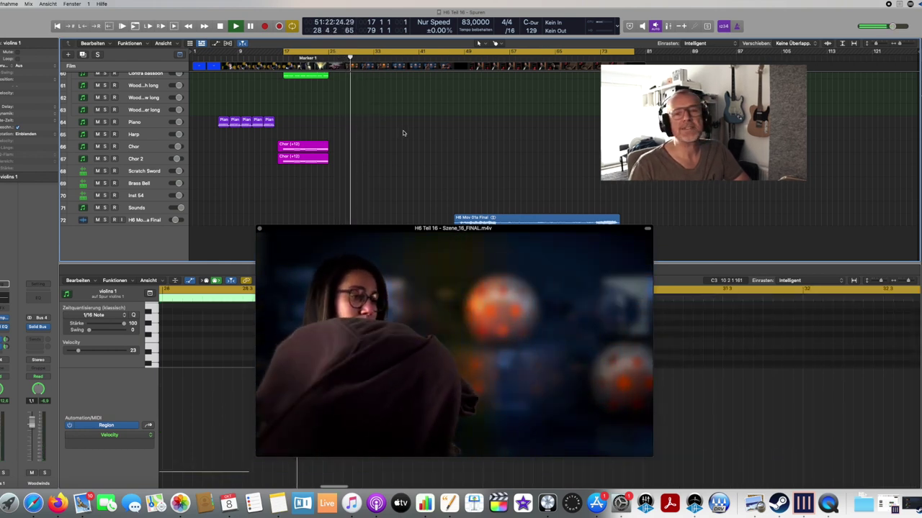
{"action": "key", "text": "space"}
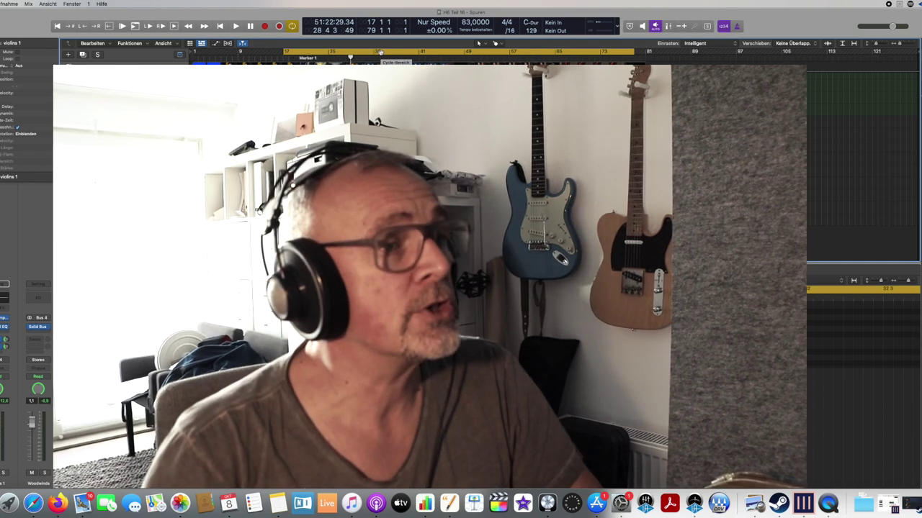
- Move the cycle range to bars 47 through 109 and shift the video window down to uncover the lowest track
{"action": "left_click_drag", "start_coordinate": [415, 54], "coordinate": [538, 56]}
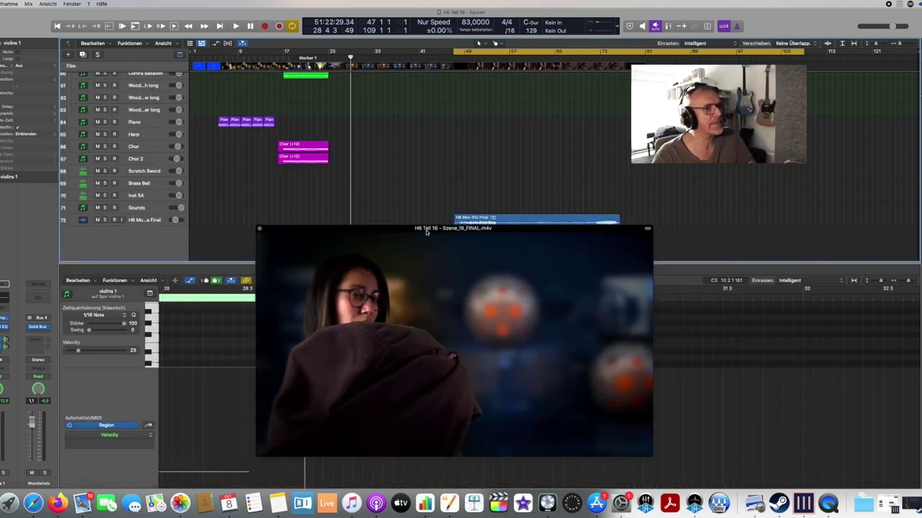
{"action": "left_click_drag", "start_coordinate": [427, 229], "coordinate": [421, 263]}
- Select the H6 Mov 01a Final audio region and play it against the video from bar 47, pausing near bar 67 and resuming to about bar 74
{"action": "left_click", "coordinate": [502, 219]}
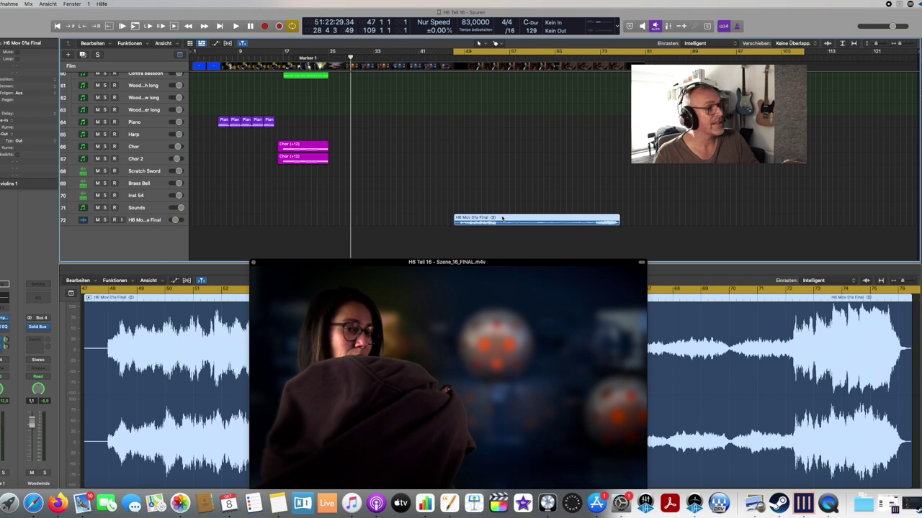
{"action": "key", "text": "shift+space"}
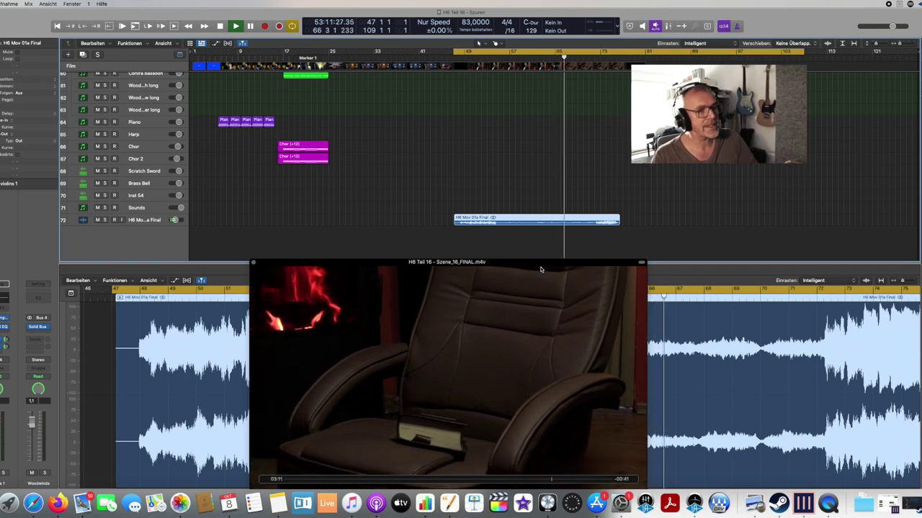
{"action": "key", "text": "space"}
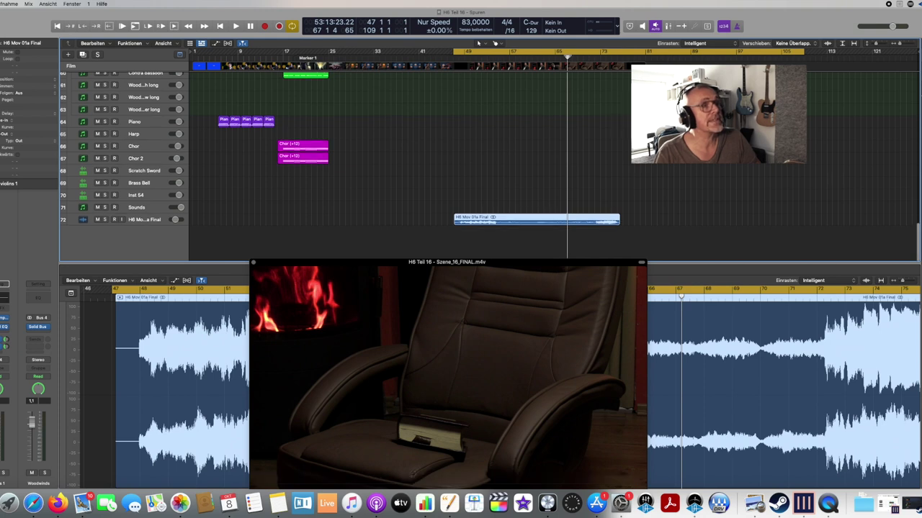
{"action": "key", "text": "space"}
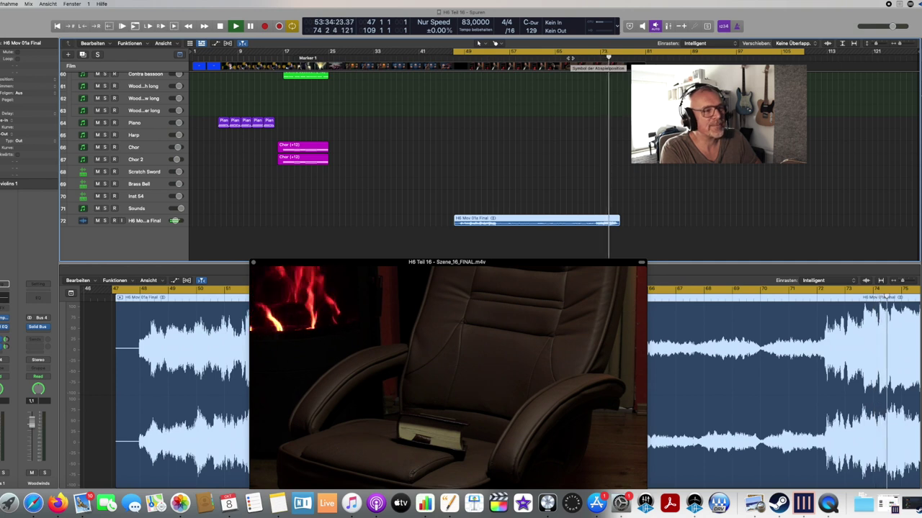
{"action": "key", "text": "space"}
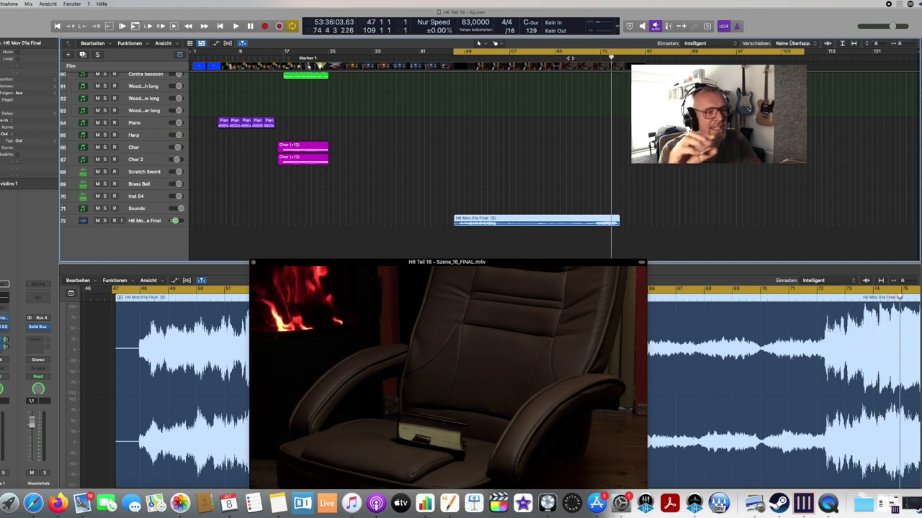